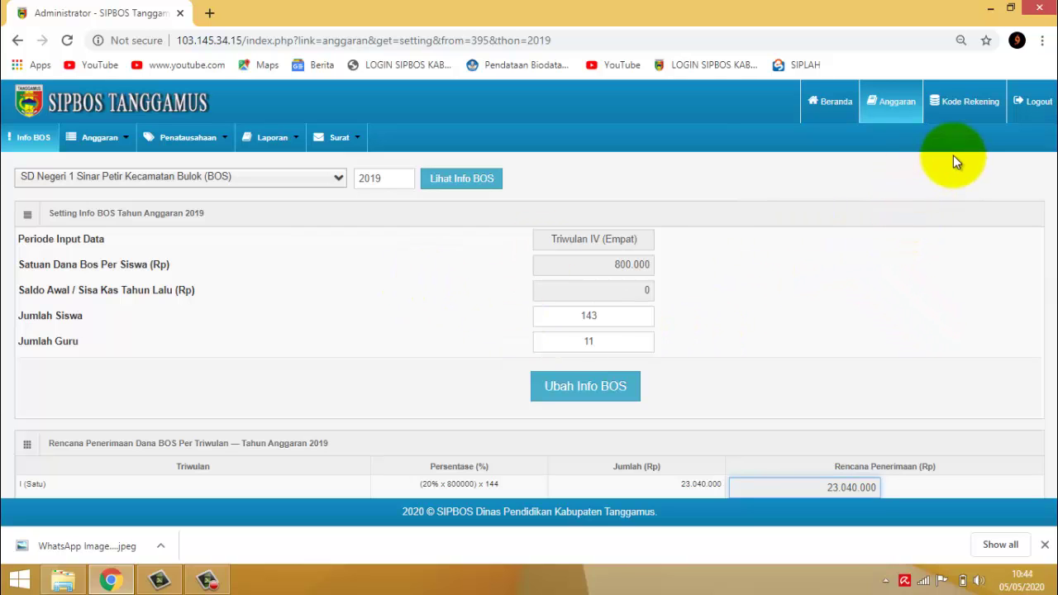
Reload the Info BOS page and examine the 2019 settings and the planned BOS receipts per quarter
scroll(414, 325, down, 2)
scroll(413, 325, up, 2)
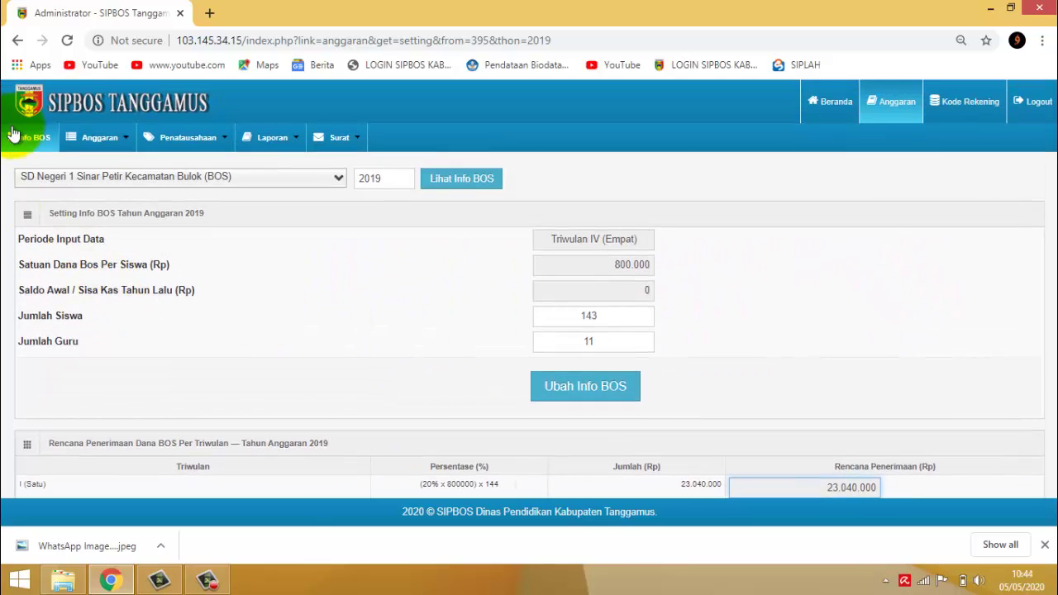
click(46, 149)
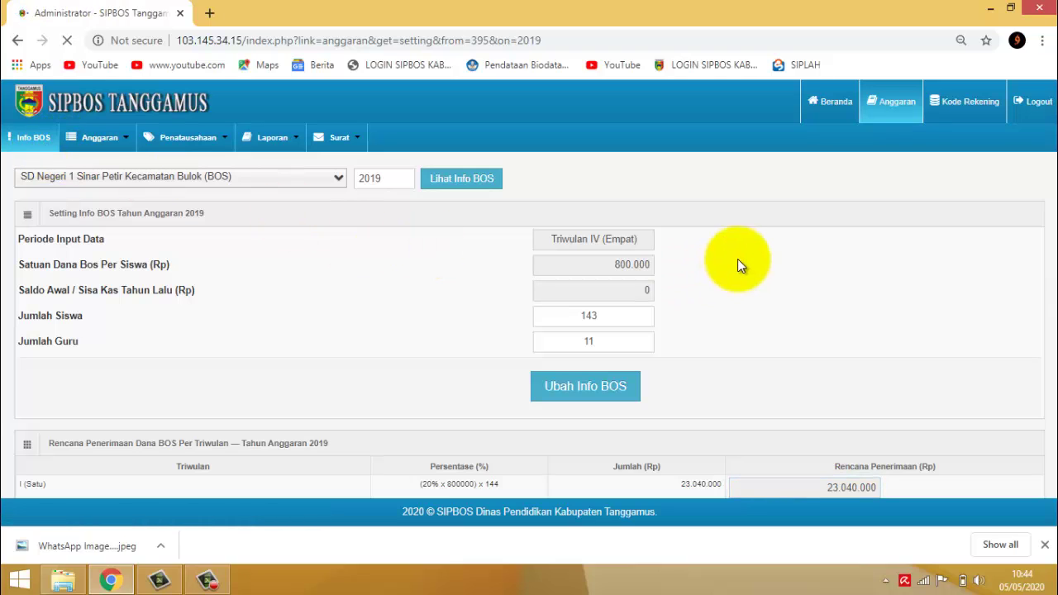
scroll(799, 285, down, 2)
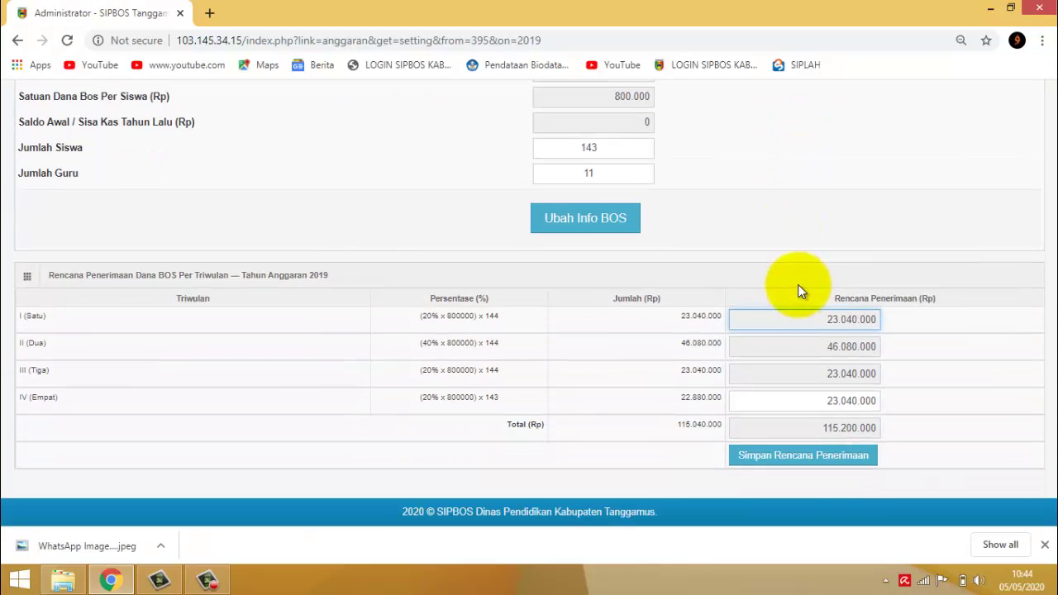
scroll(819, 222, up, 2)
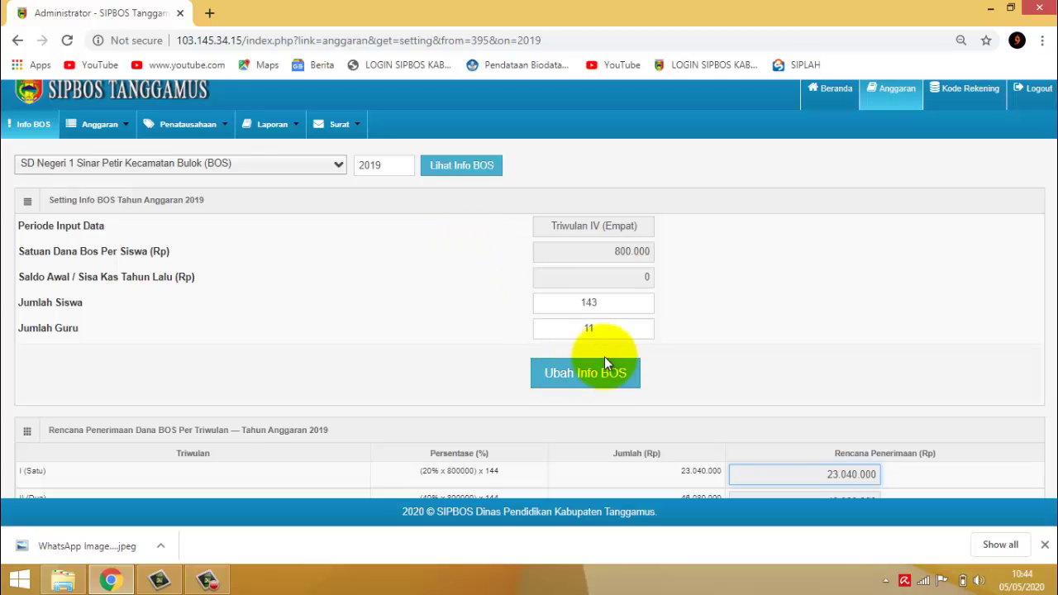
scroll(701, 311, down, 1)
click(578, 310)
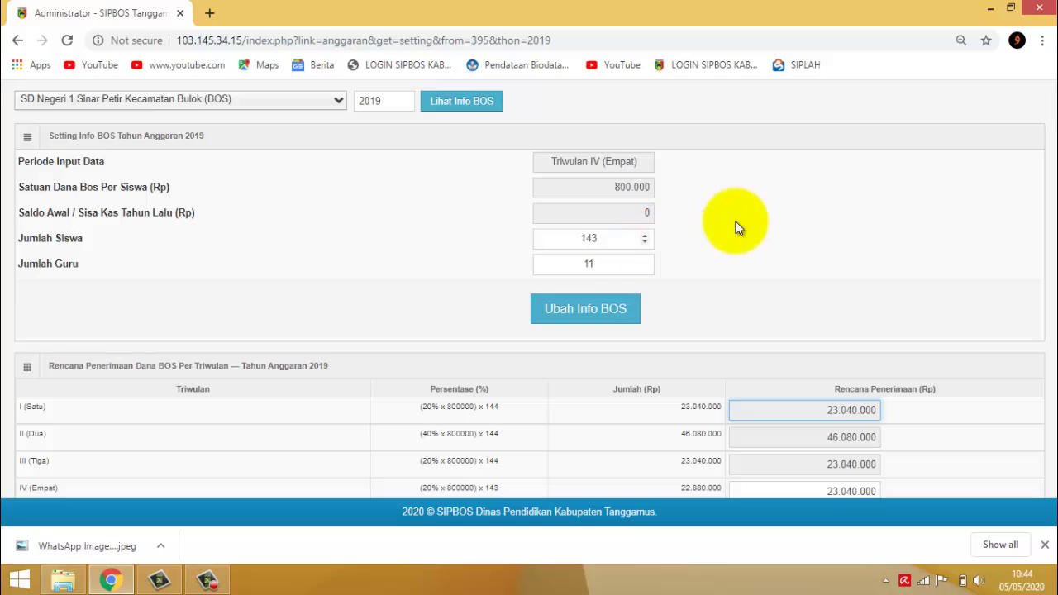
scroll(746, 223, down, 1)
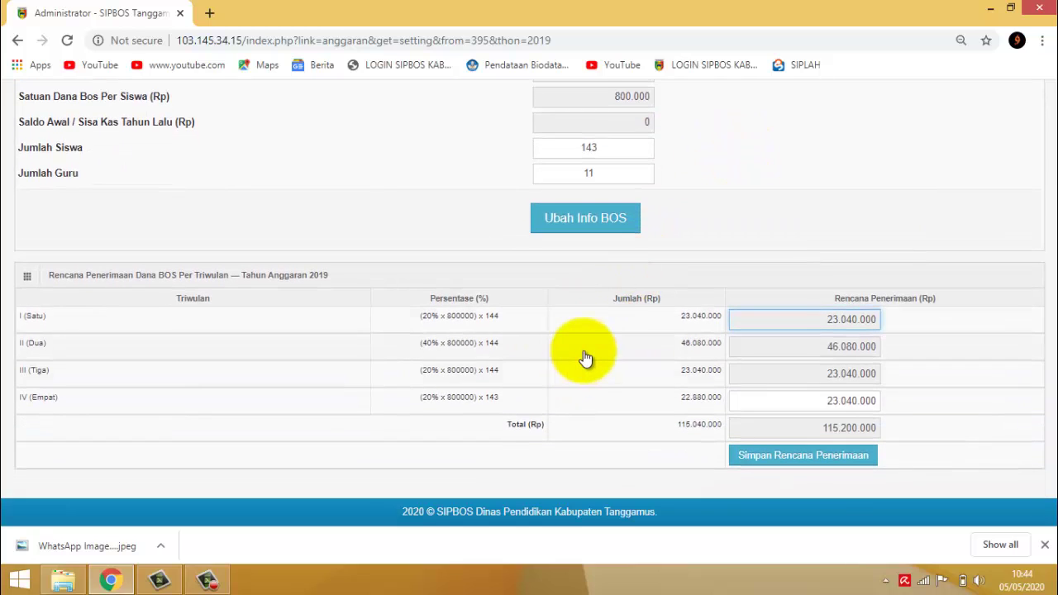
scroll(585, 357, up, 1)
scroll(591, 351, down, 1)
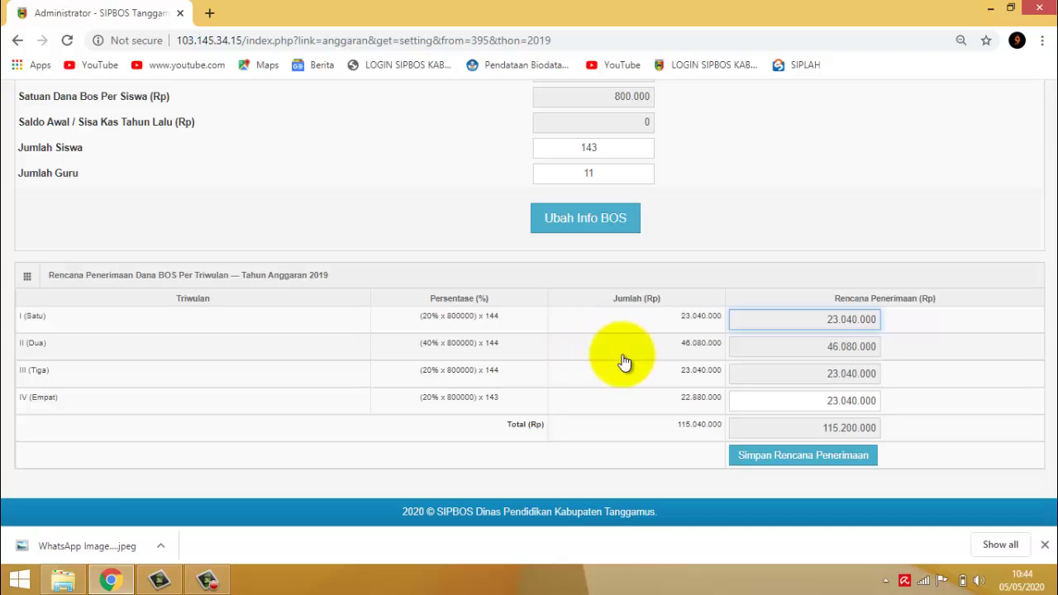
scroll(732, 302, up, 1)
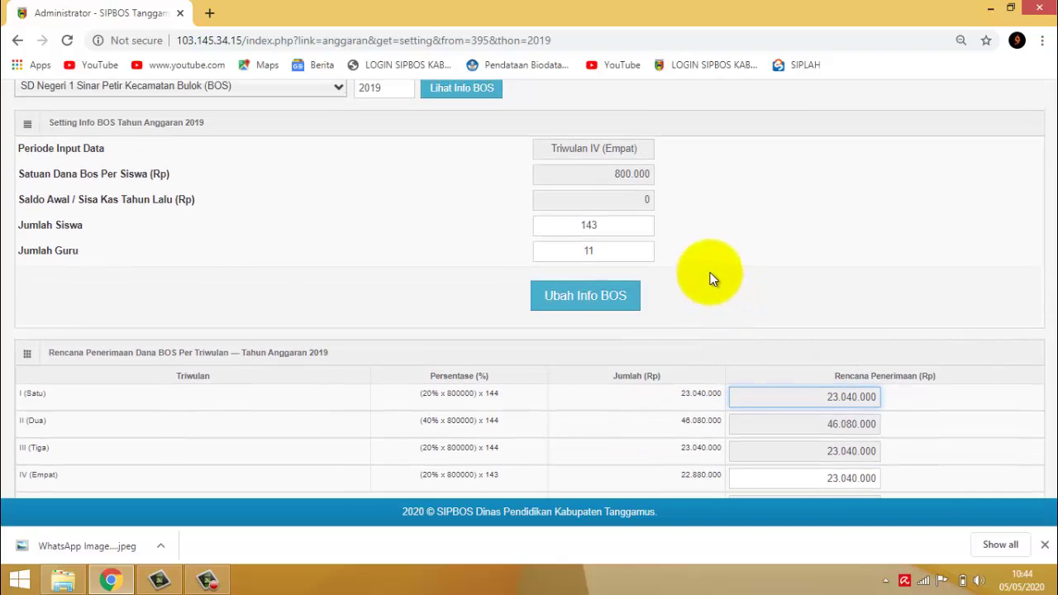
scroll(711, 280, down, 1)
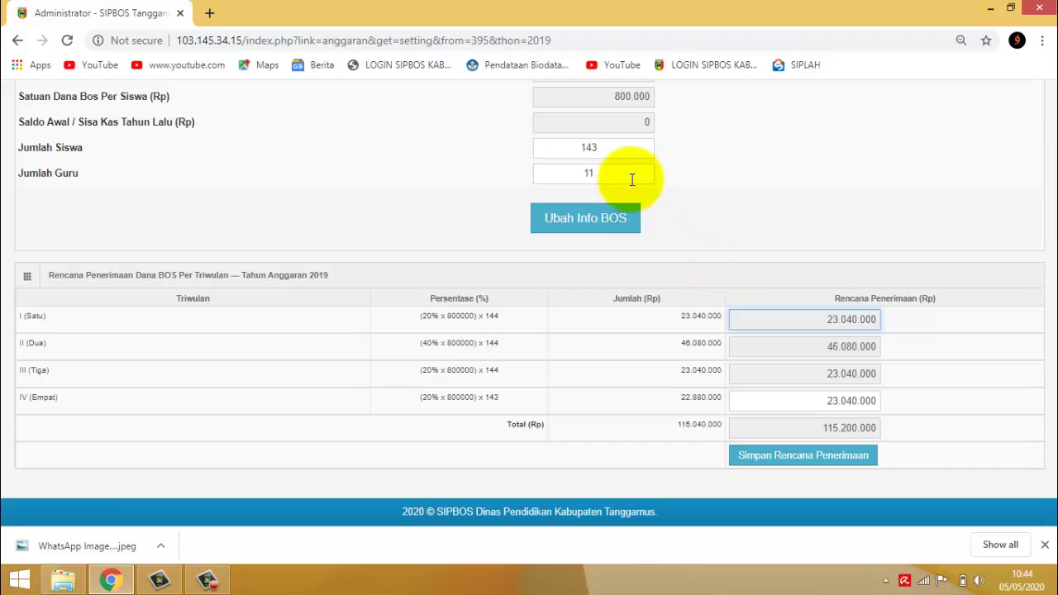
Set Jumlah Siswa to 142 and submit the changed Info BOS settings
click(645, 152)
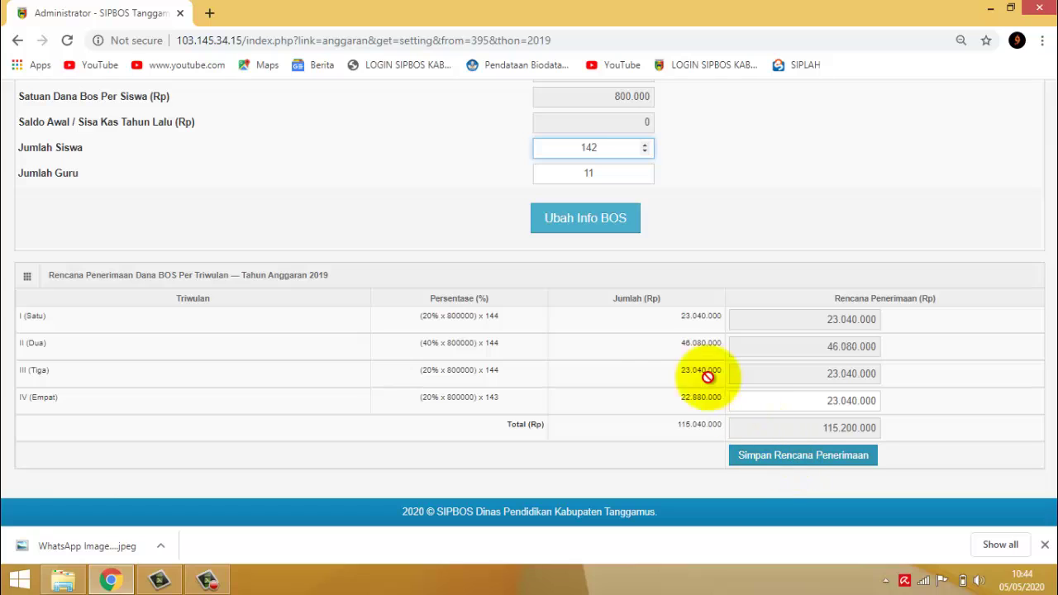
click(594, 214)
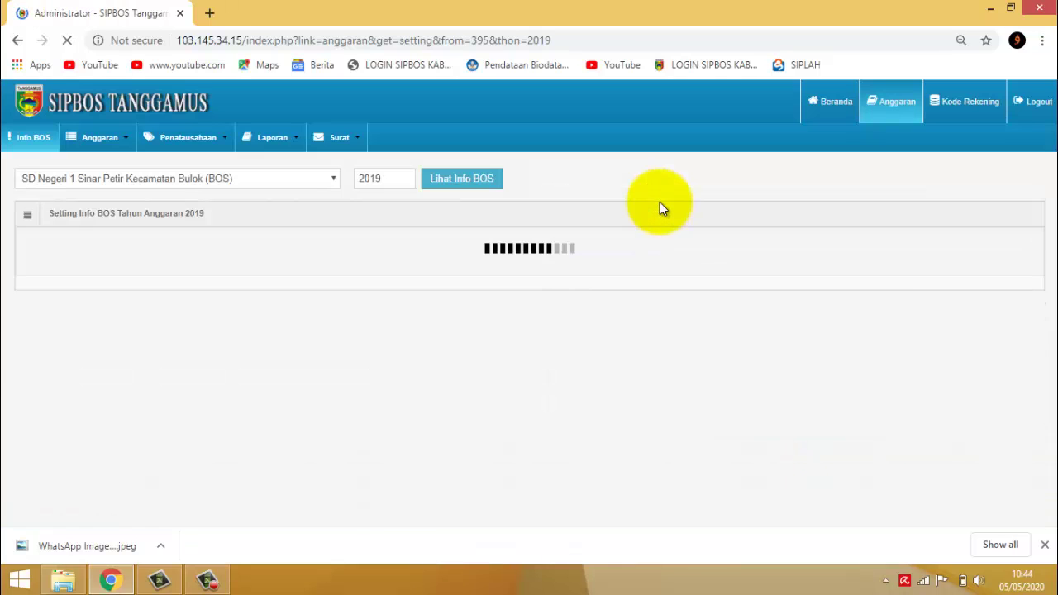
scroll(660, 208, down, 2)
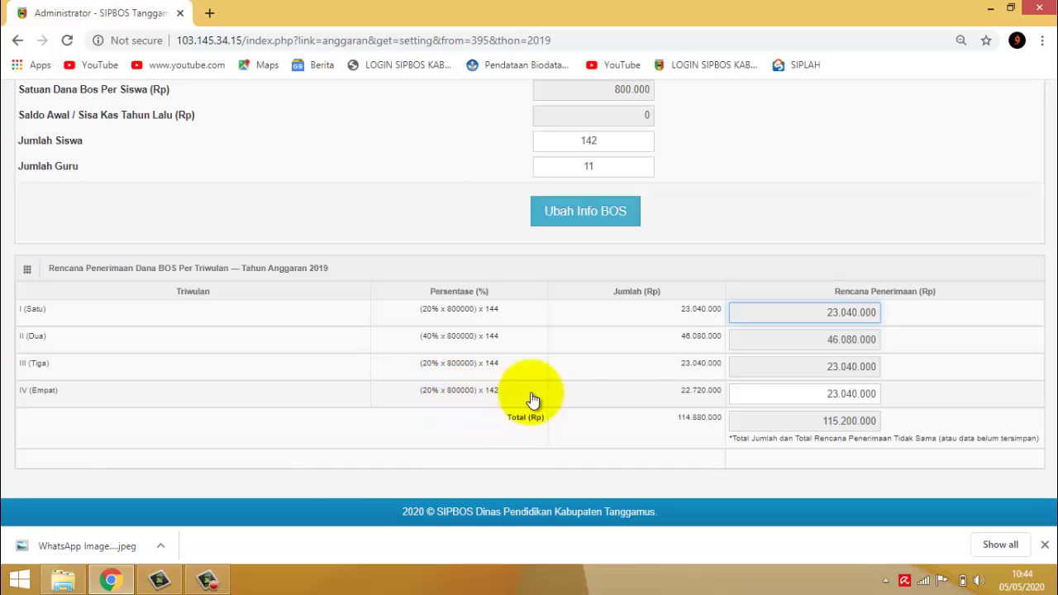
click(692, 391)
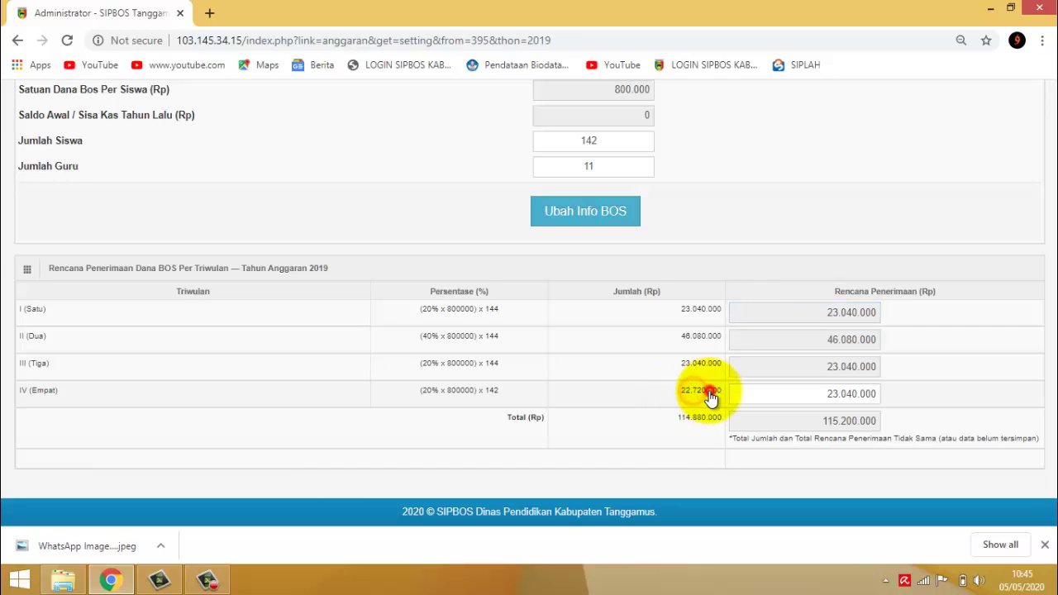
drag(695, 398, 671, 408)
click(825, 393)
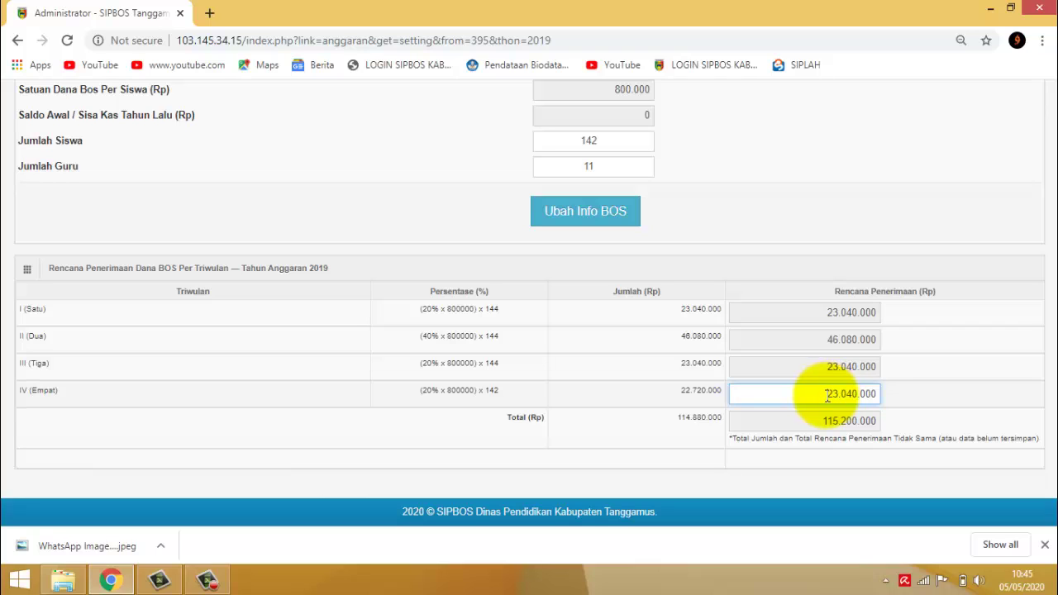
drag(826, 395, 885, 394)
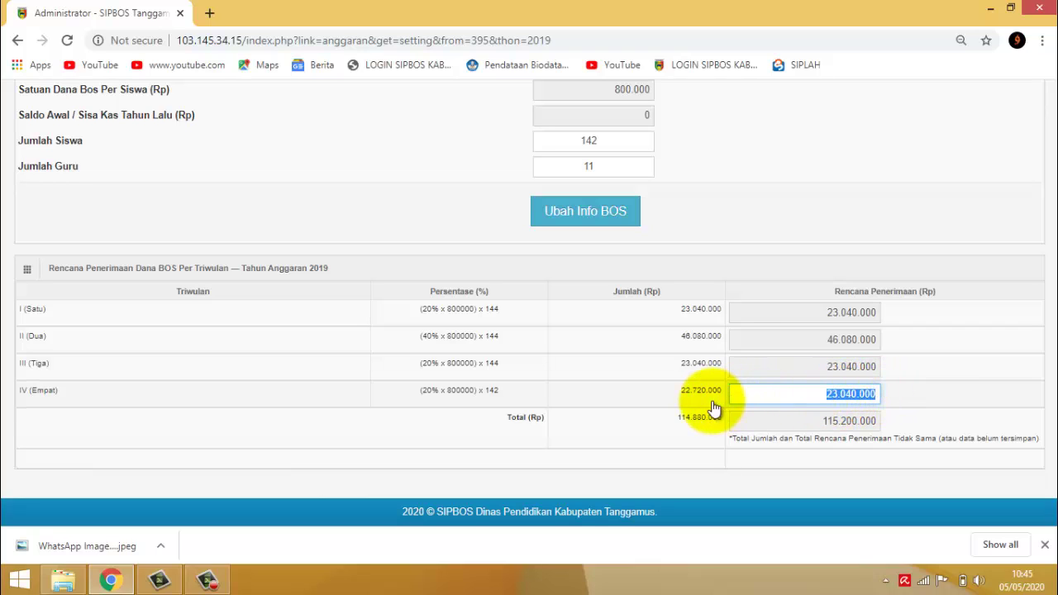
click(594, 212)
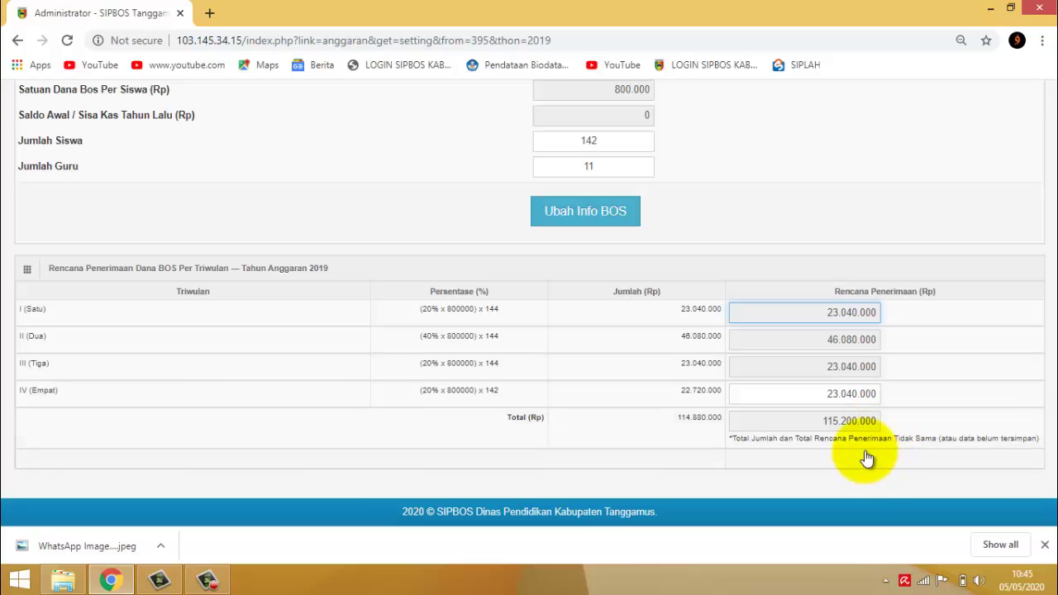
click(833, 396)
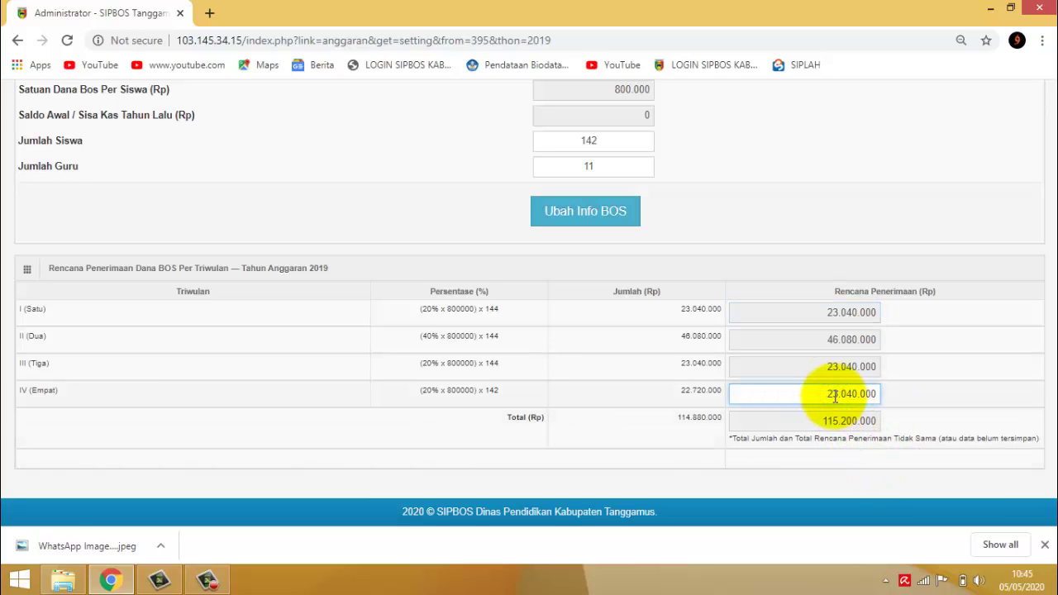
click(838, 457)
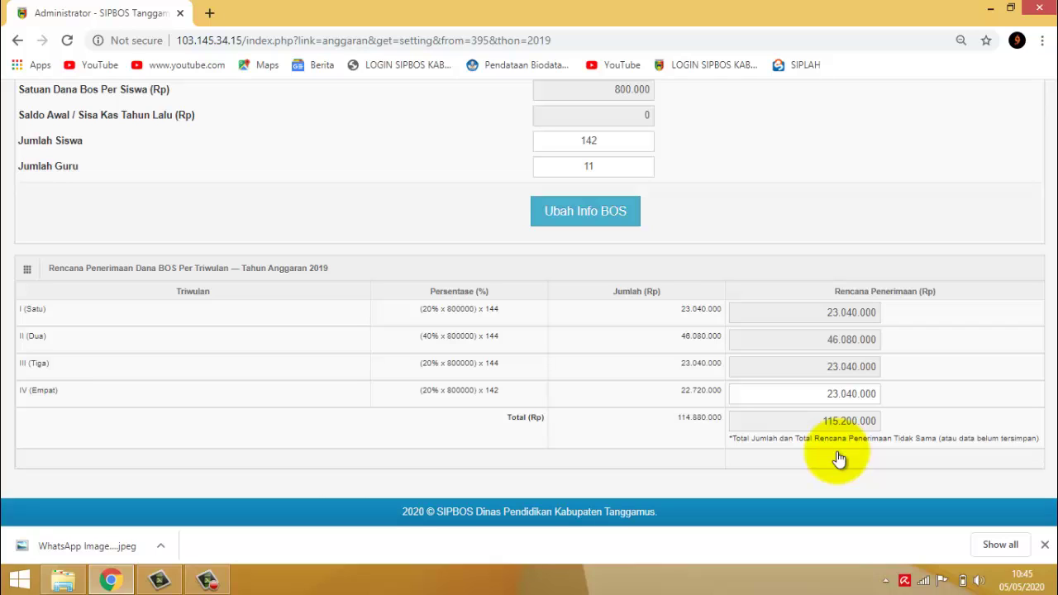
click(645, 138)
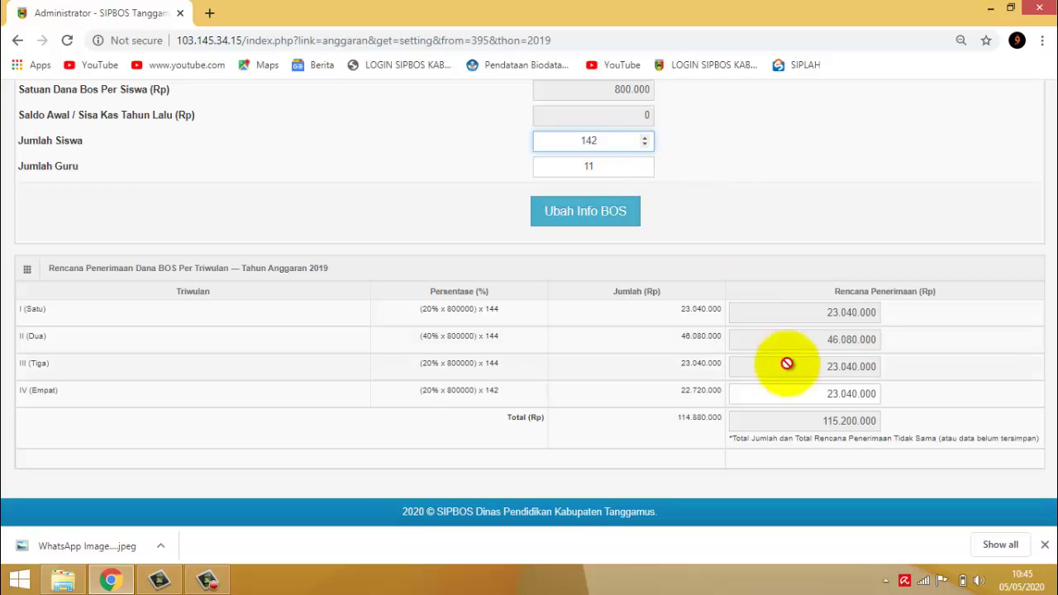
Enter 22.720.000 as the Rencana Penerimaan for quarter IV (Empat)
drag(819, 395, 926, 383)
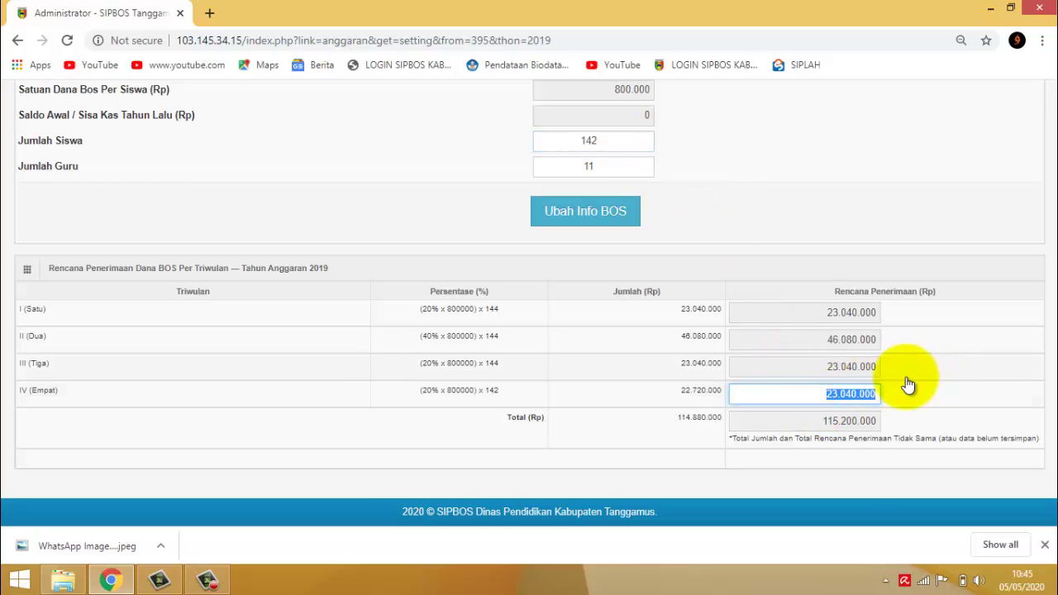
text(22)
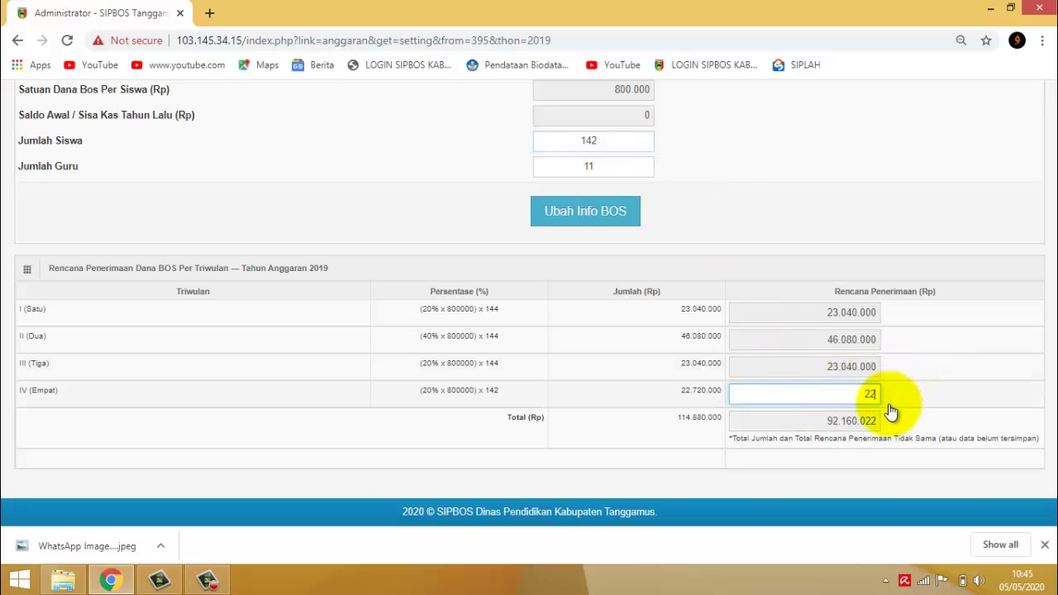
text(.7)
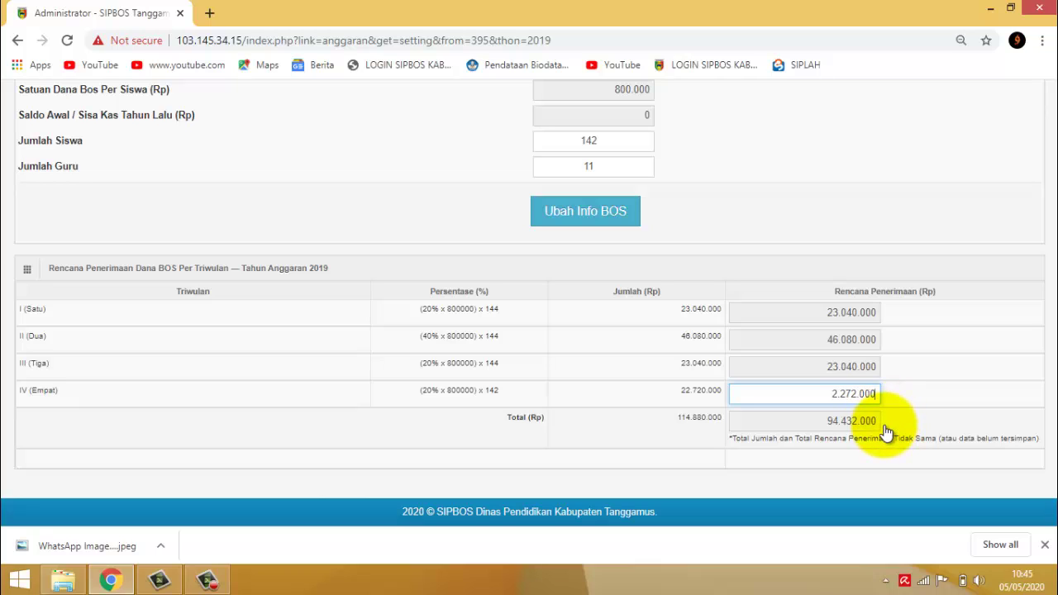
text(20.000)
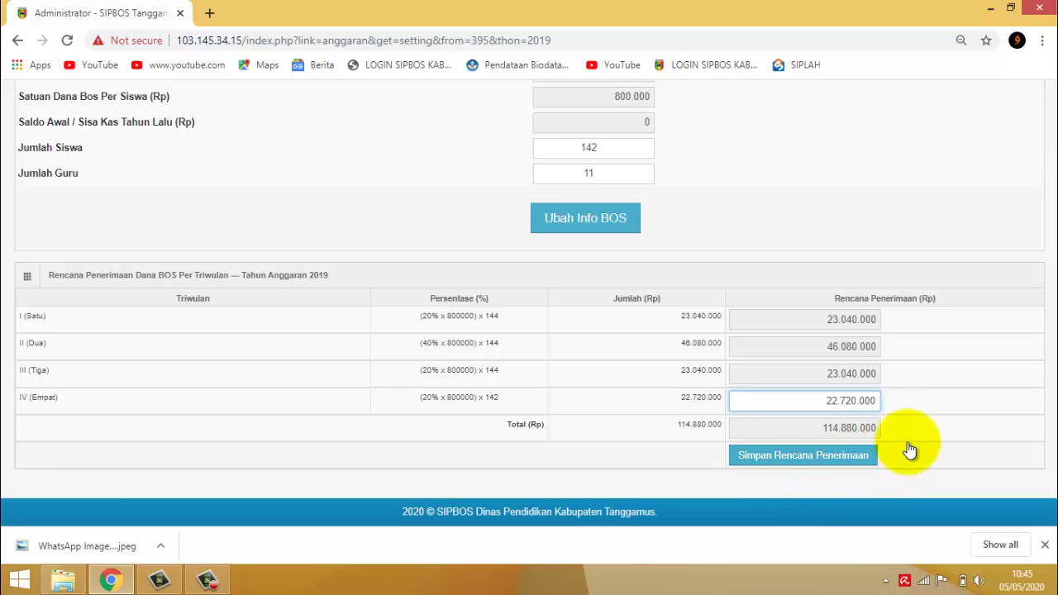
Open the Penerimaan Dana BOS page for 2019 to view receipts and cash withdrawals per quarter
scroll(886, 384, up, 3)
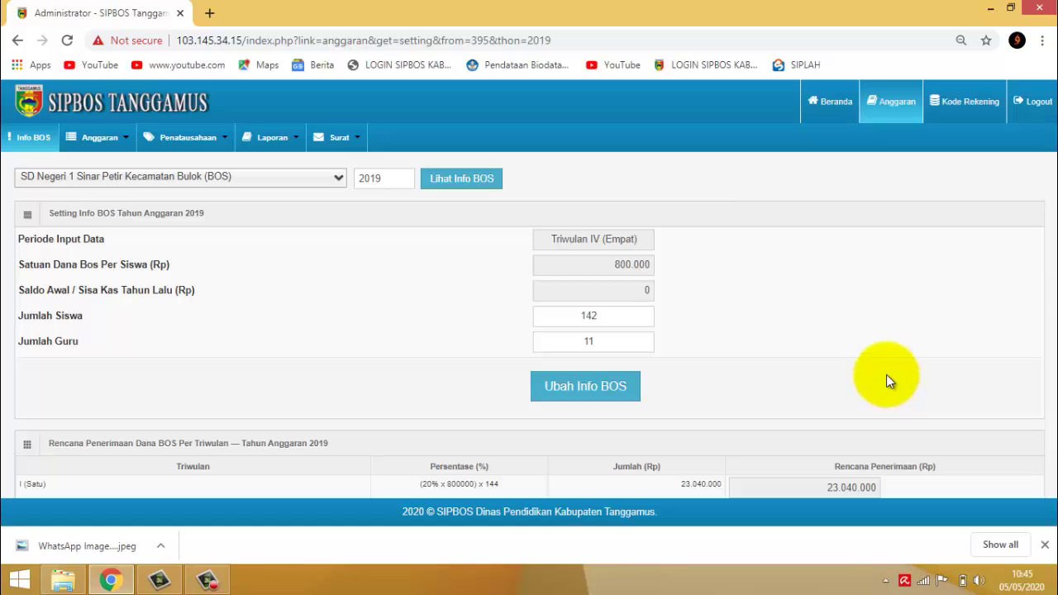
scroll(886, 375, down, 2)
scroll(981, 248, up, 2)
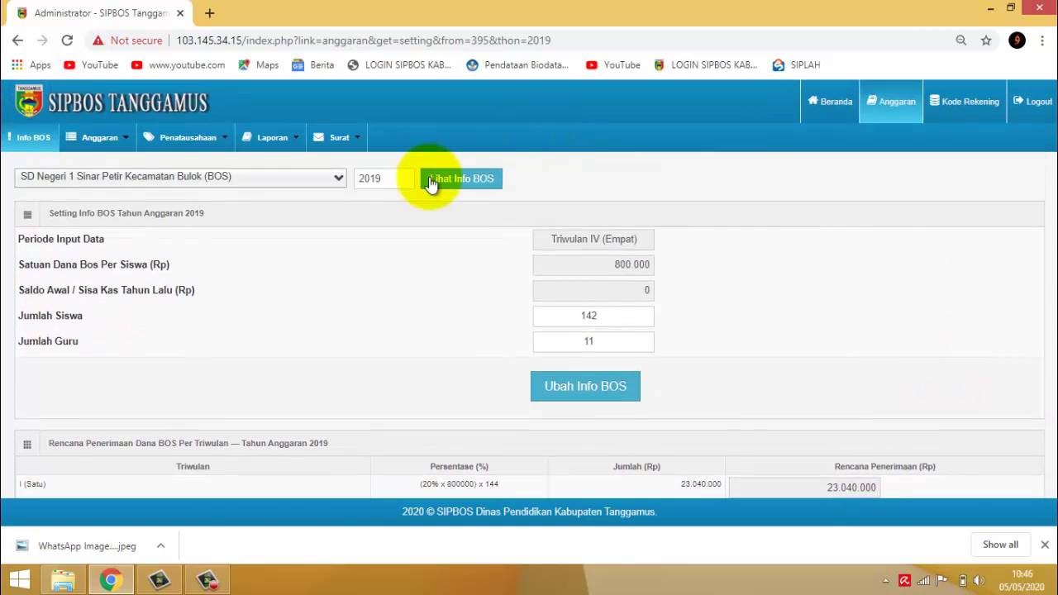
mouse_move(91, 157)
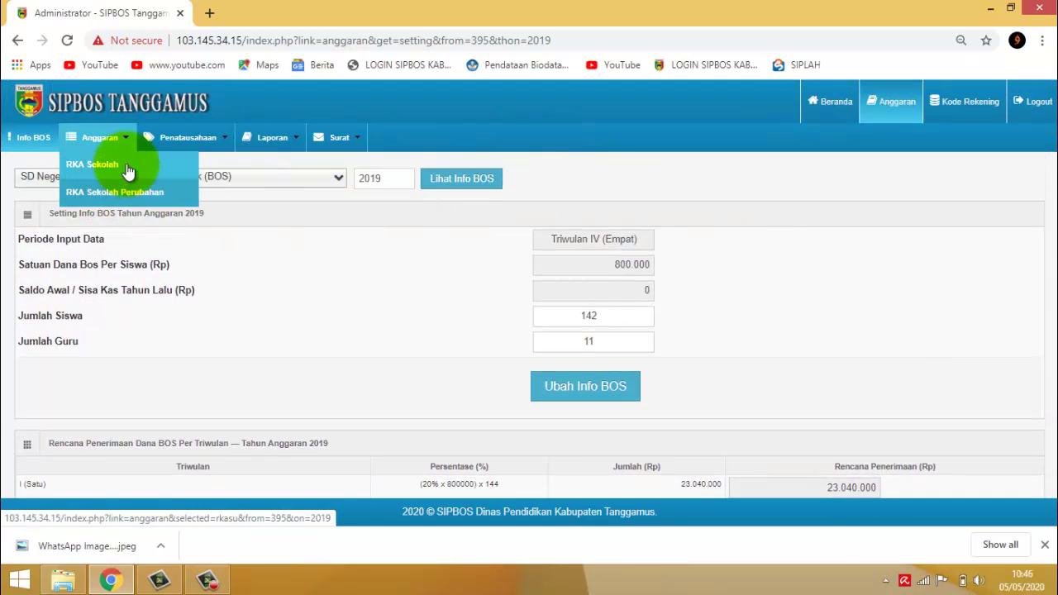
mouse_move(173, 139)
click(176, 165)
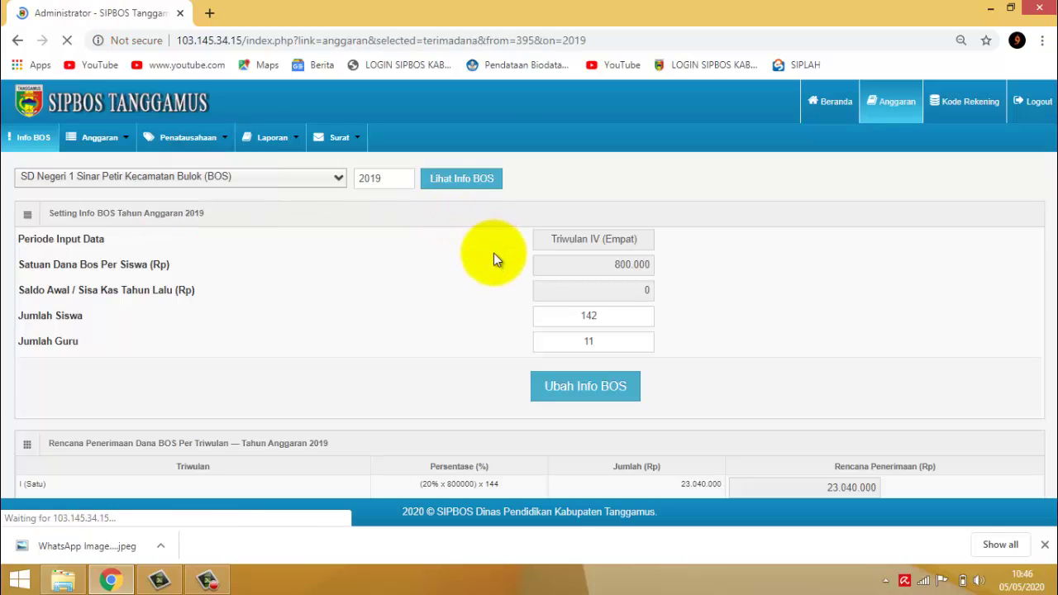
scroll(694, 327, down, 1)
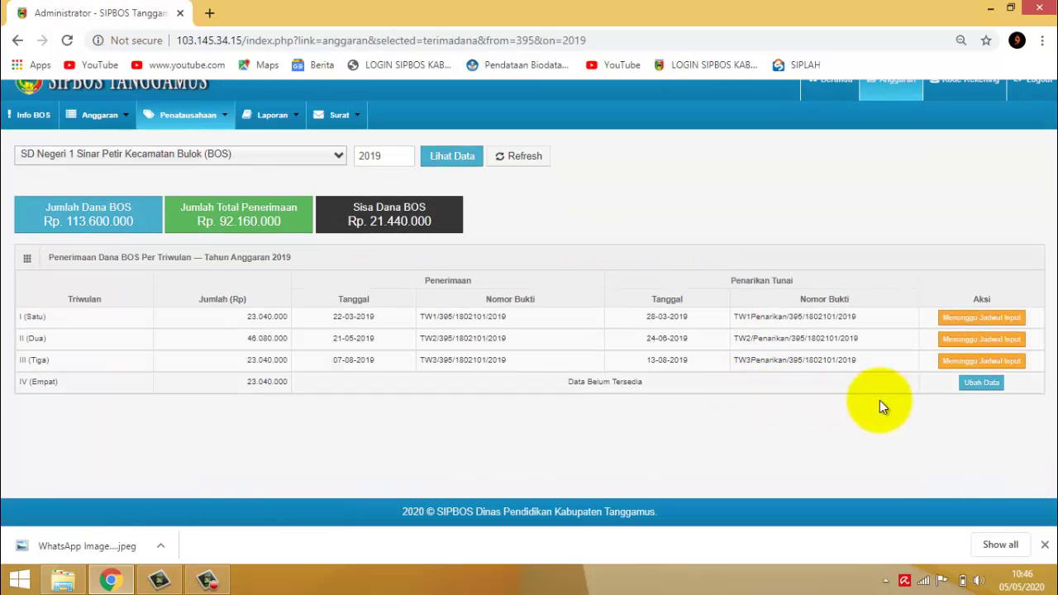
Open the Ubah Data form for the quarter IV BOS receipt, look over its receipt and withdrawal fields, and close it unsaved
click(976, 387)
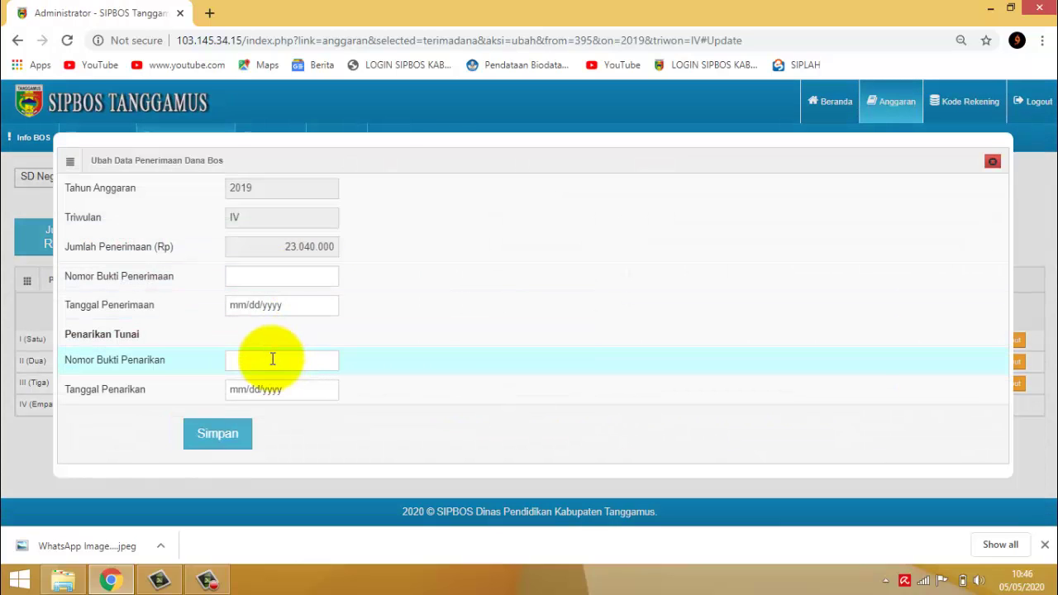
click(272, 359)
click(561, 325)
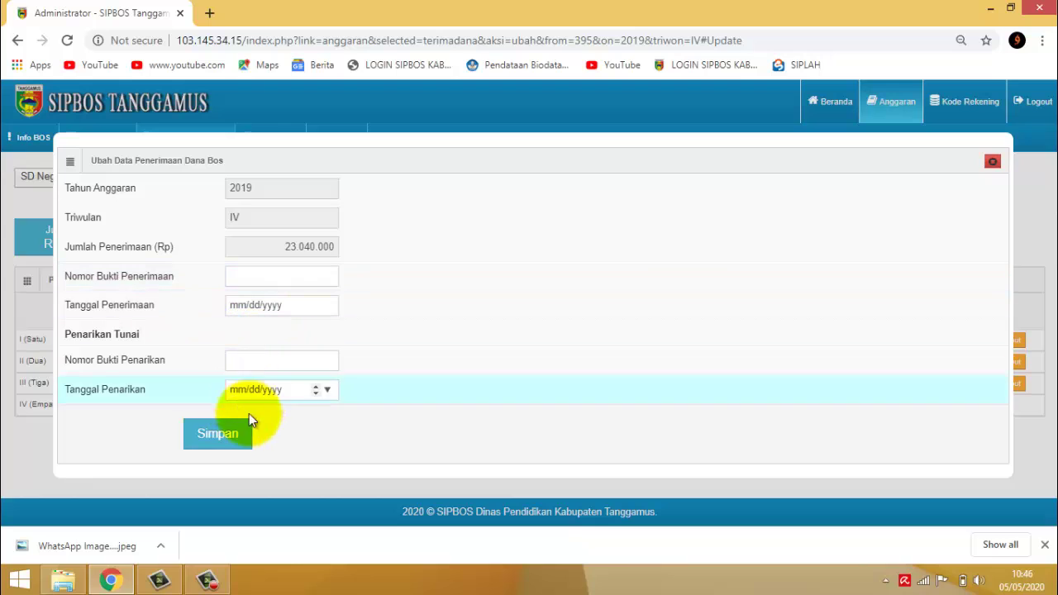
click(993, 161)
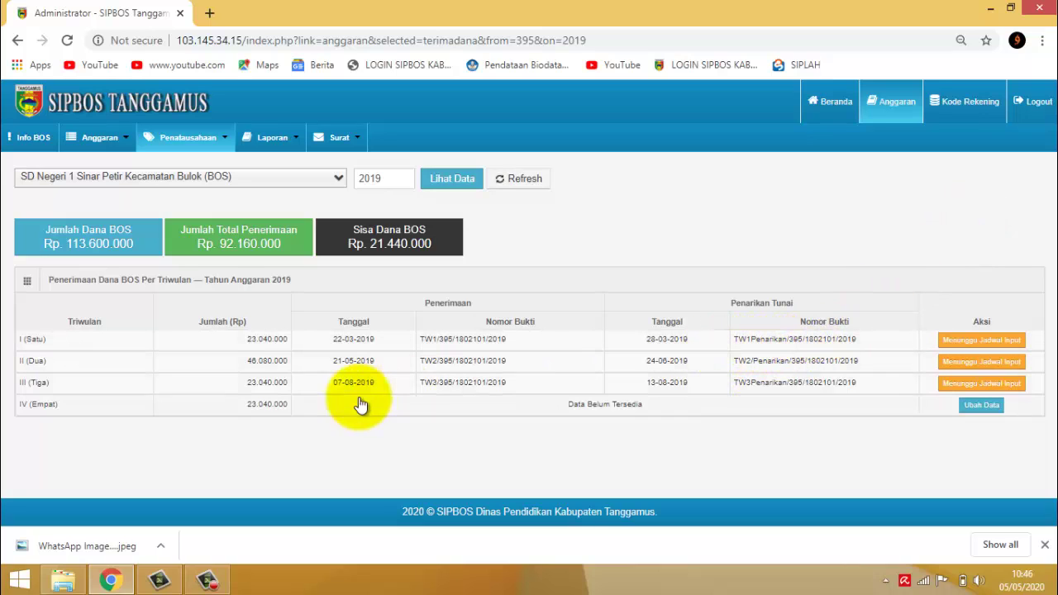
Open RKA Sekolah Perubahan for 2019 and examine its budget summary and expenditure lines
click(93, 139)
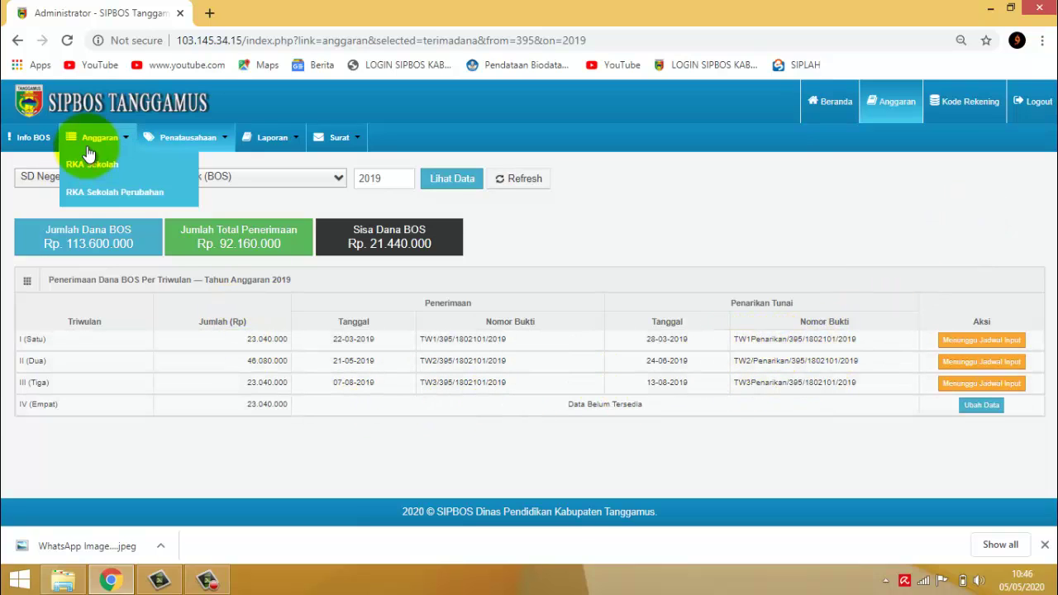
click(94, 198)
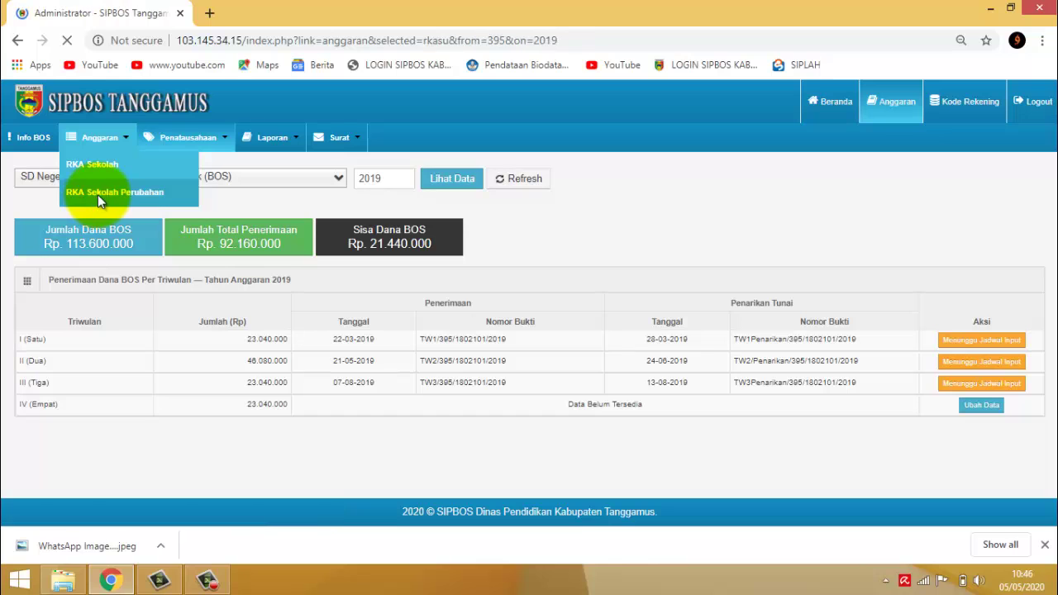
scroll(472, 322, down, 2)
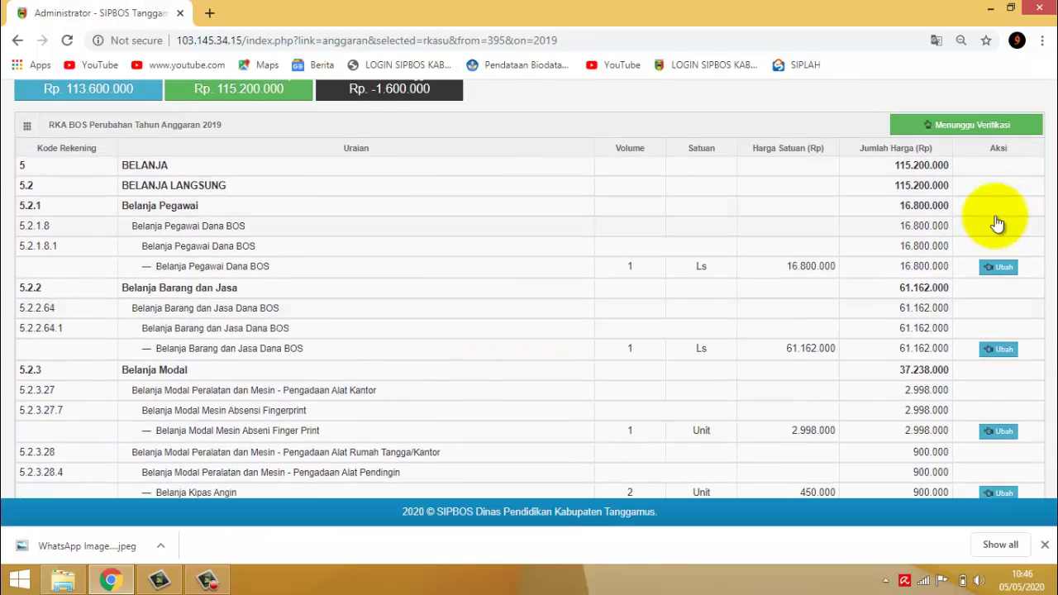
scroll(995, 223, up, 1)
scroll(995, 223, up, 1)
scroll(997, 220, down, 2)
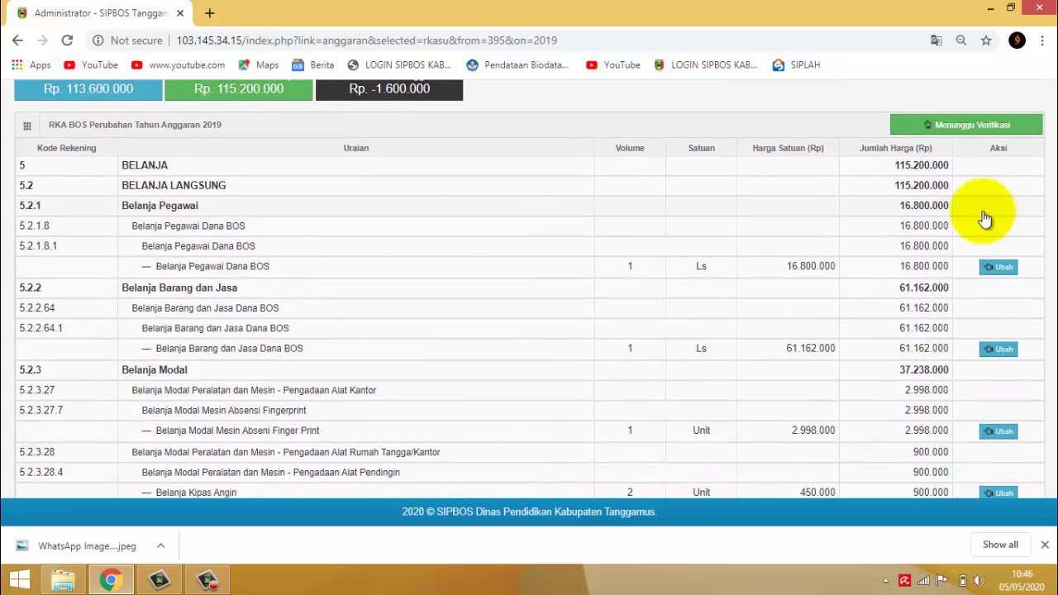
Look through the 2019 RKA BOS Perubahan expenditure lines down to Belanja Alat Olahraga and return to the budget summary
scroll(965, 232, down, 5)
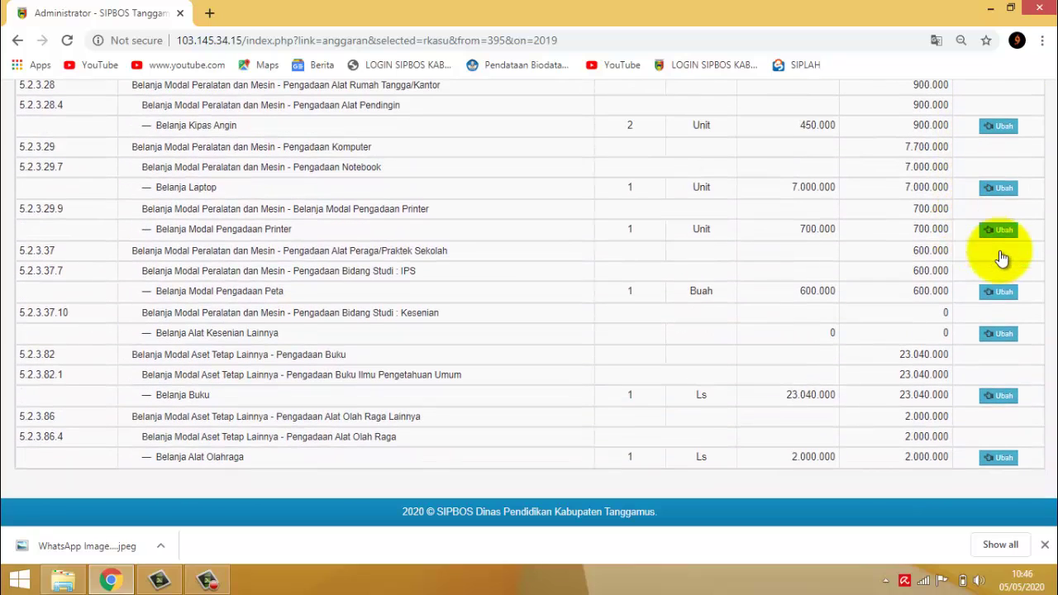
scroll(992, 268, up, 5)
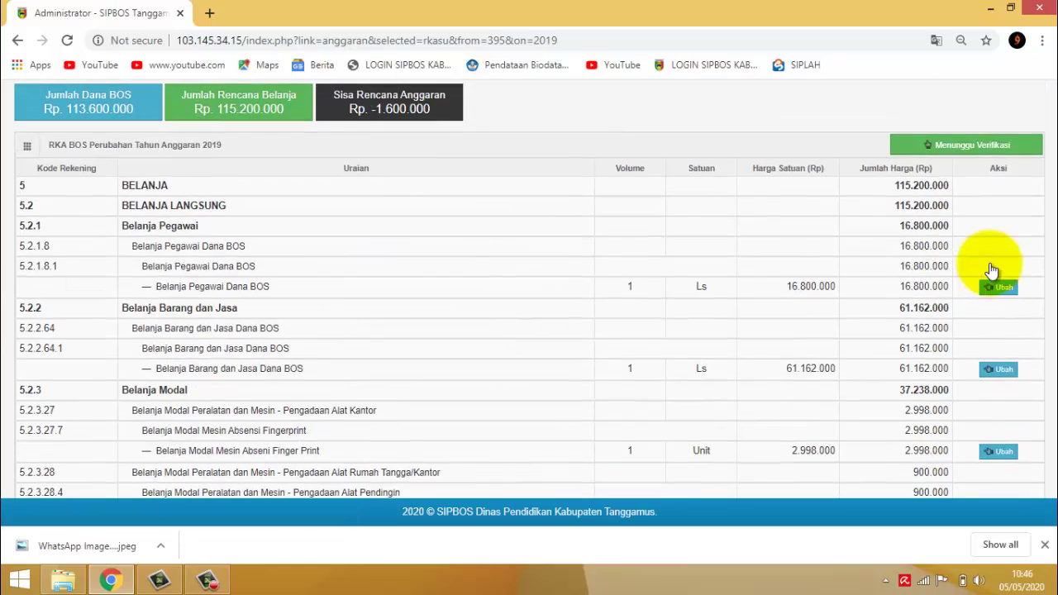
scroll(496, 386, down, 2)
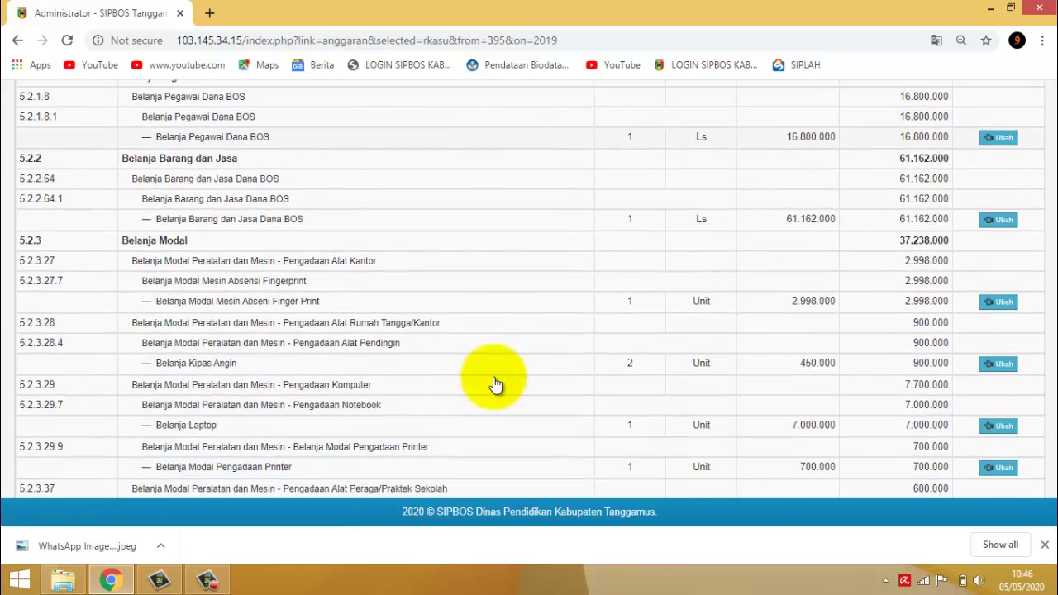
scroll(281, 271, up, 4)
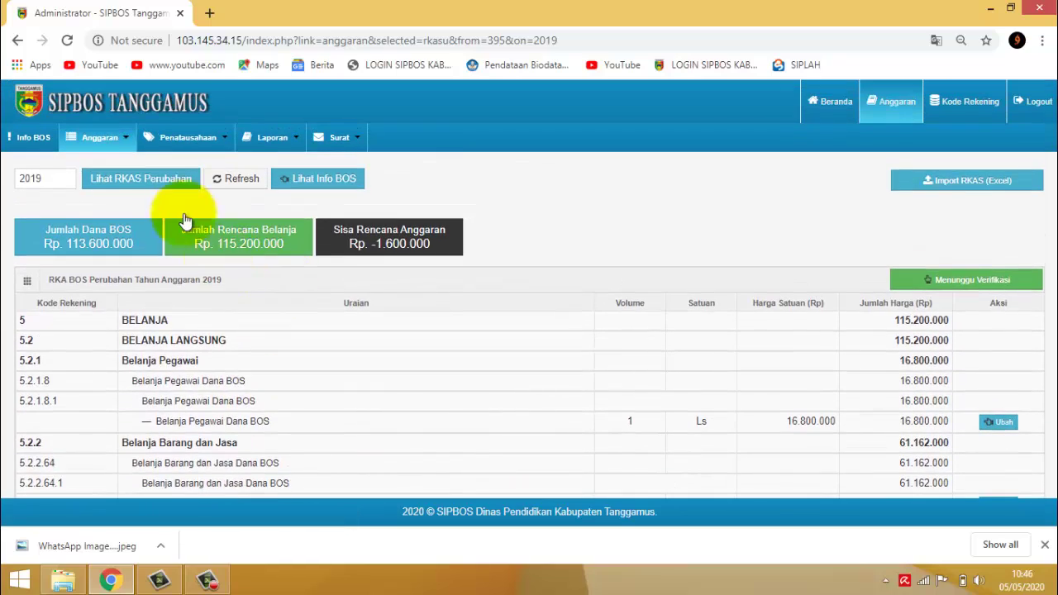
Reopen RKA Sekolah Perubahan for 2019 and read its expenditure lines from Belanja Pegawai through Belanja Alat Olahraga
click(99, 137)
click(117, 206)
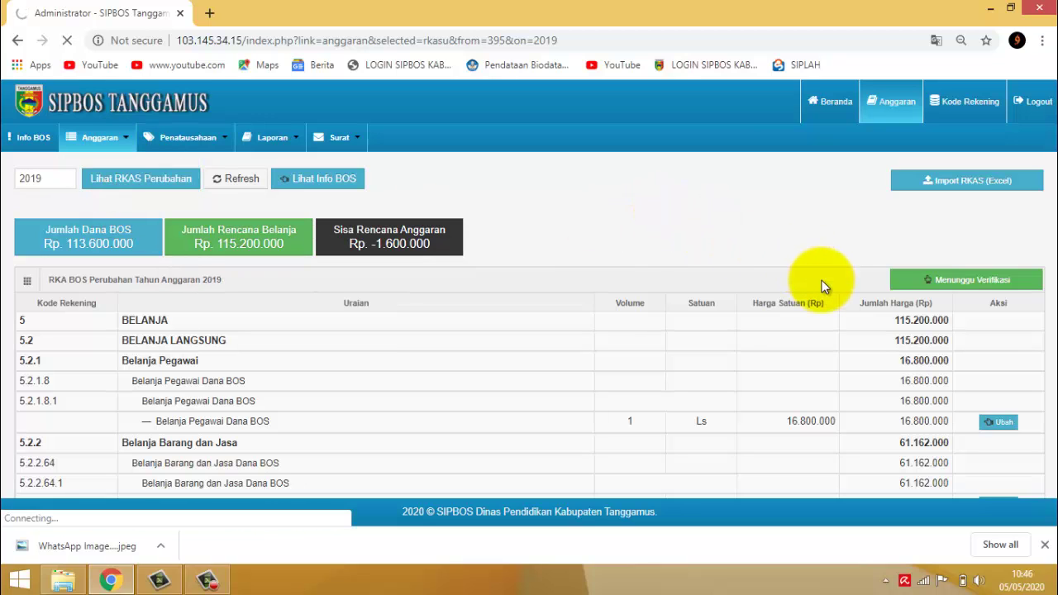
scroll(825, 295, down, 2)
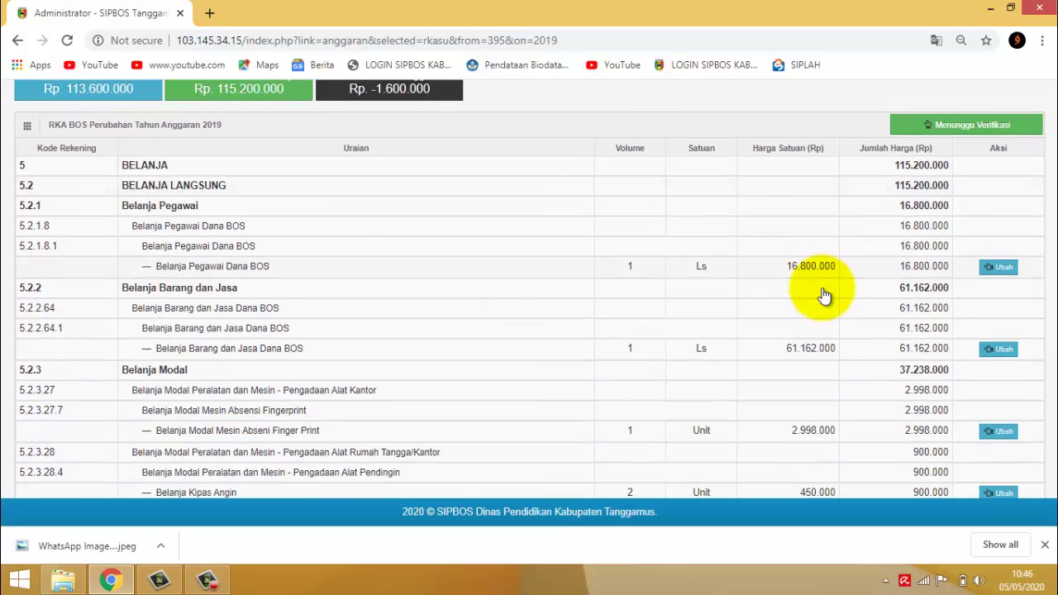
scroll(824, 295, down, 2)
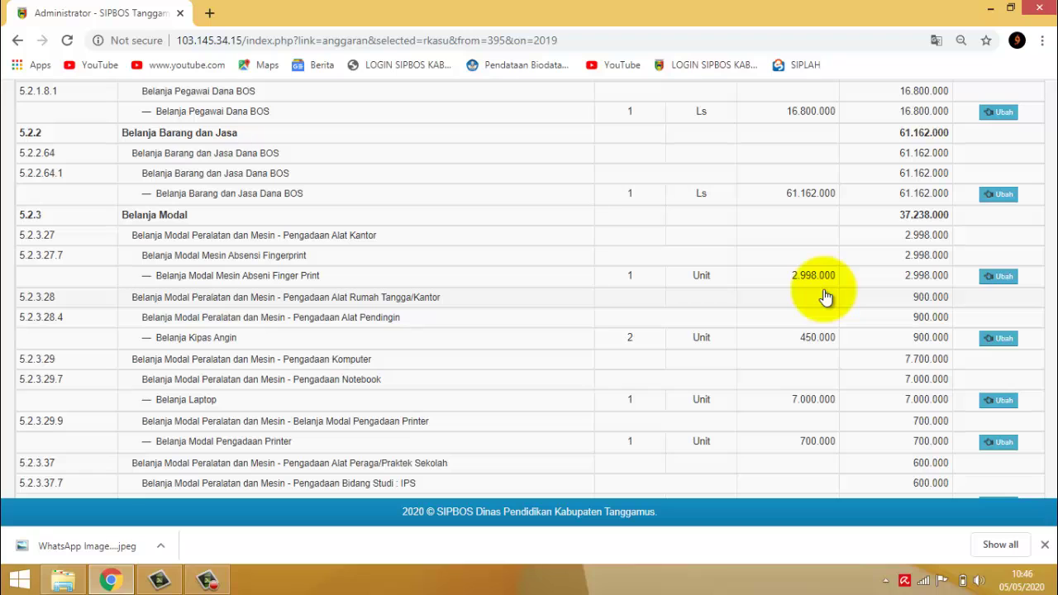
scroll(824, 295, down, 2)
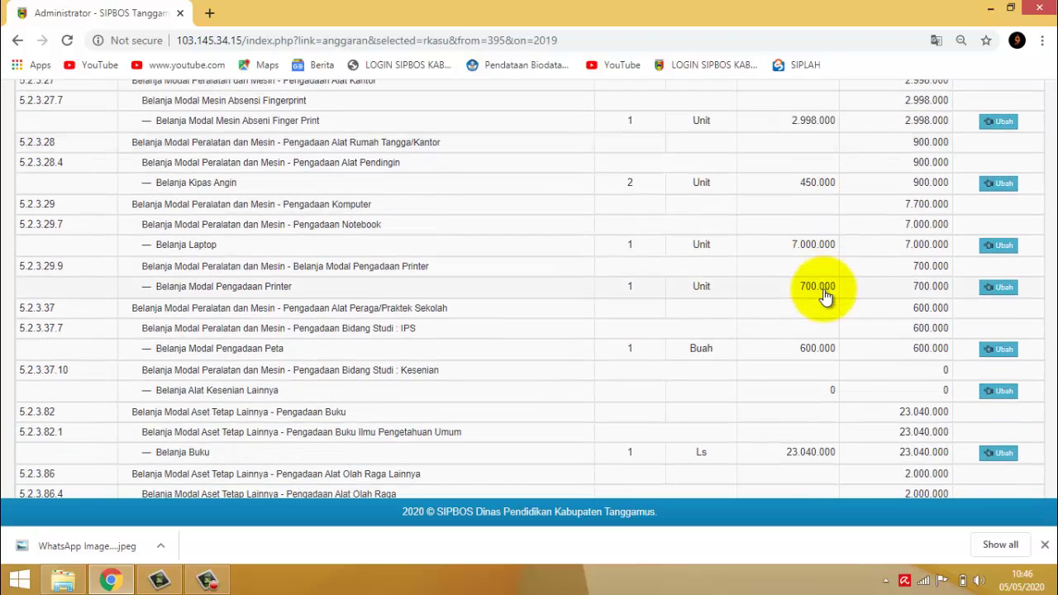
scroll(824, 295, down, 2)
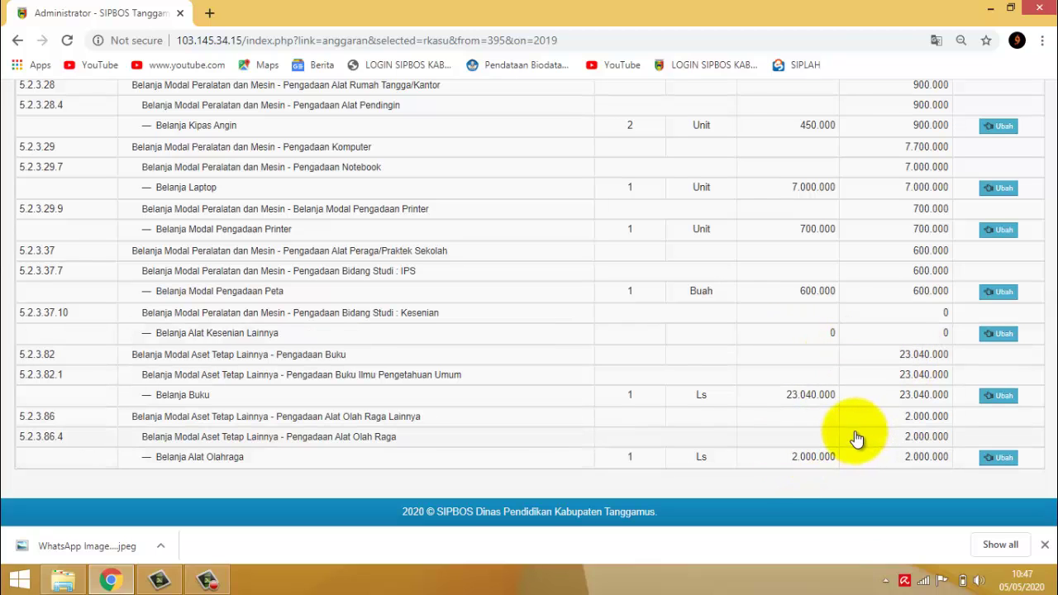
Review the Belanja Pegawai, Belanja Barang dan Jasa and Belanja Modal amounts again to see which editable items could be adjusted
scroll(857, 438, up, 5)
scroll(852, 413, down, 5)
scroll(851, 414, up, 1)
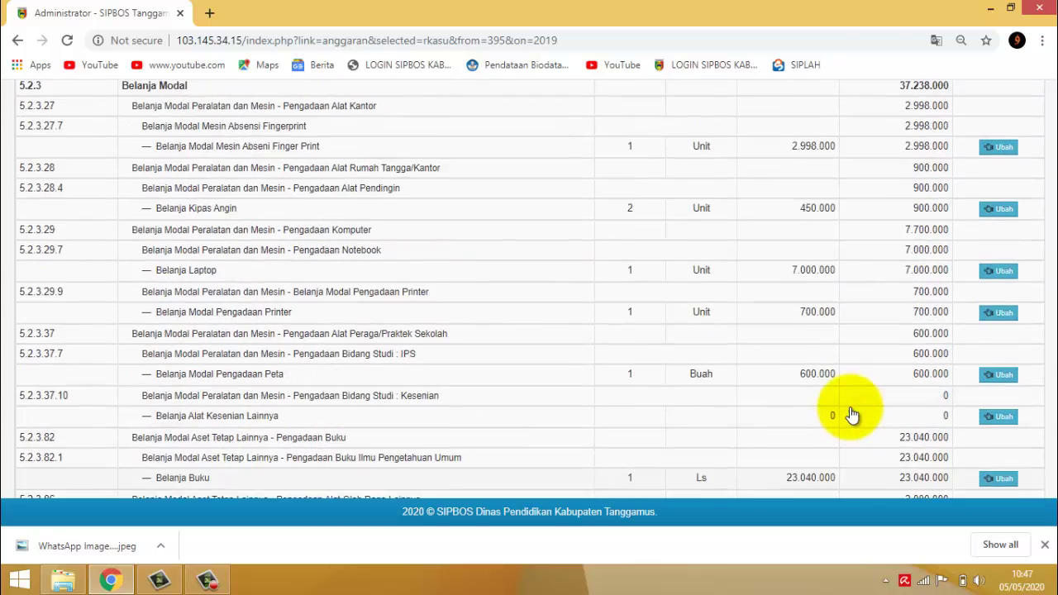
scroll(852, 414, up, 1)
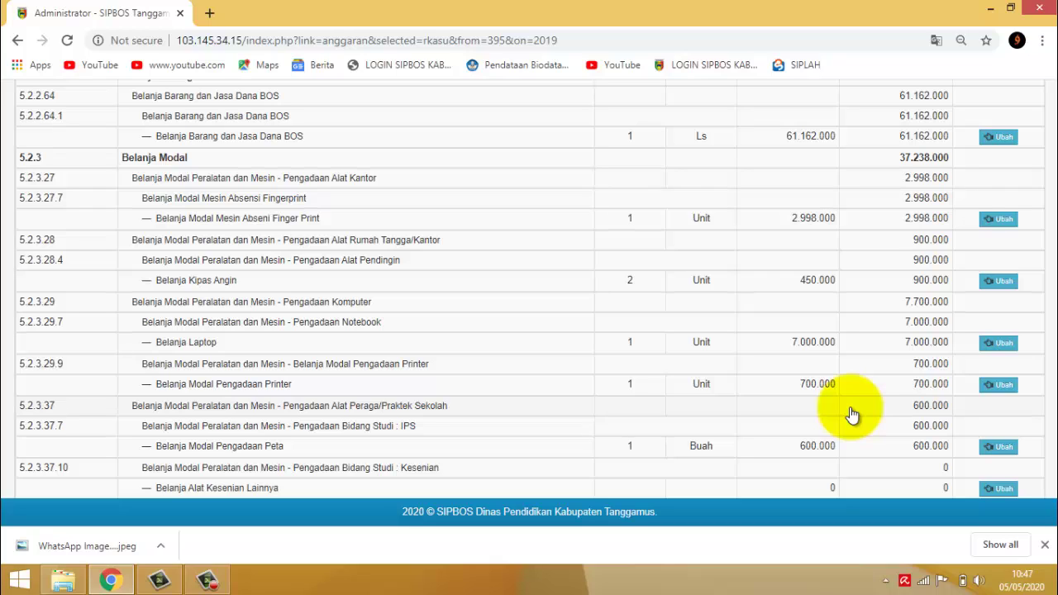
scroll(856, 344, up, 3)
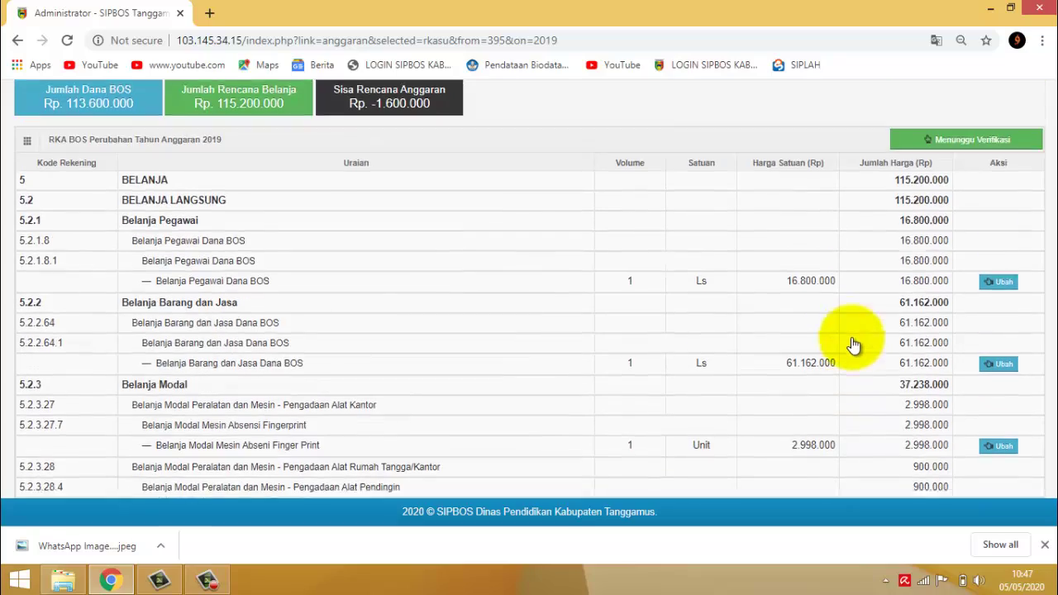
scroll(855, 343, down, 3)
scroll(854, 343, up, 2)
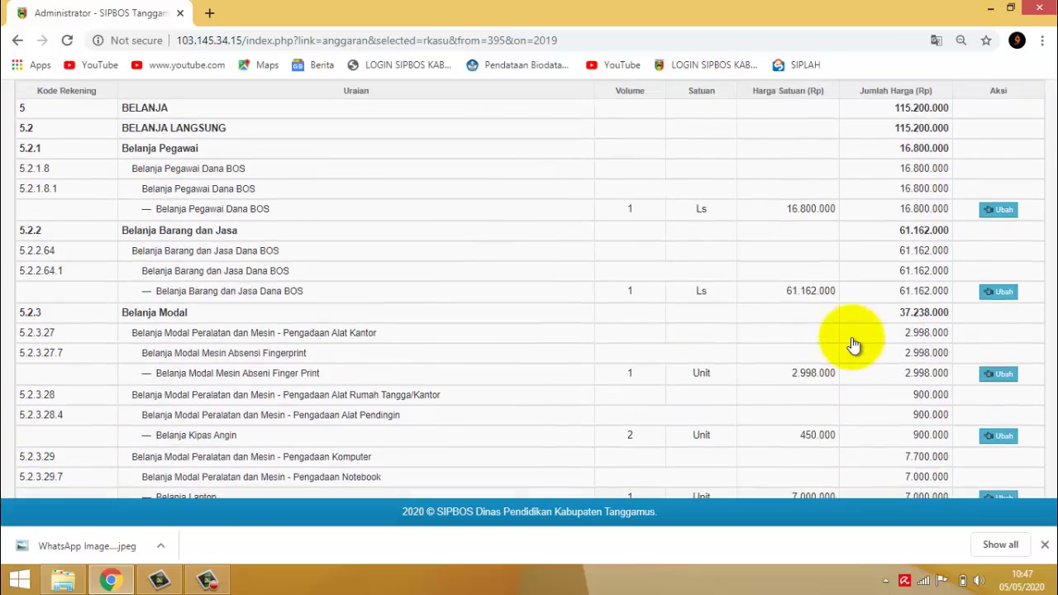
scroll(854, 343, down, 4)
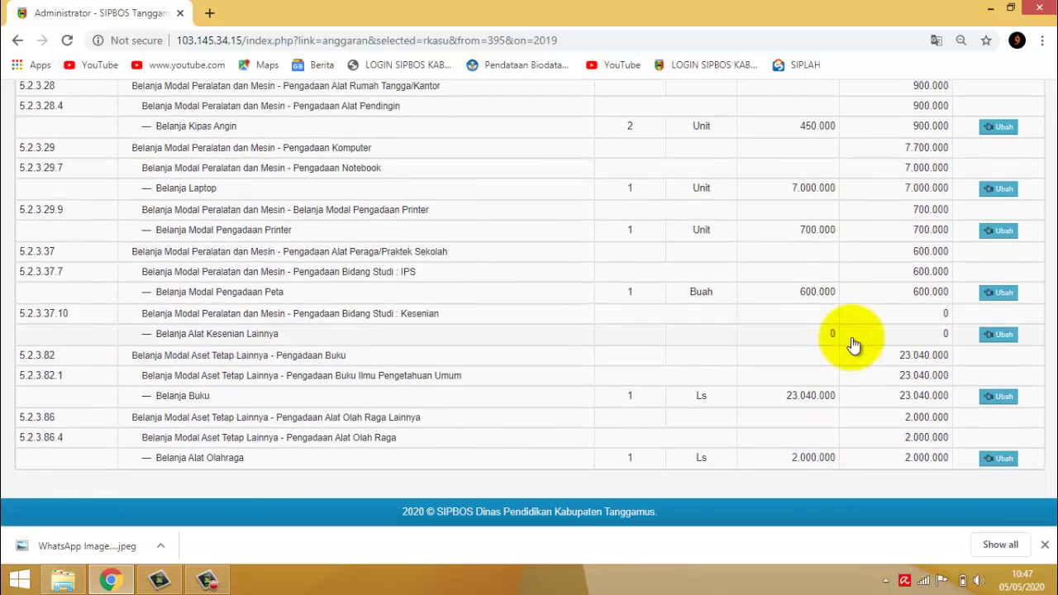
scroll(854, 343, up, 3)
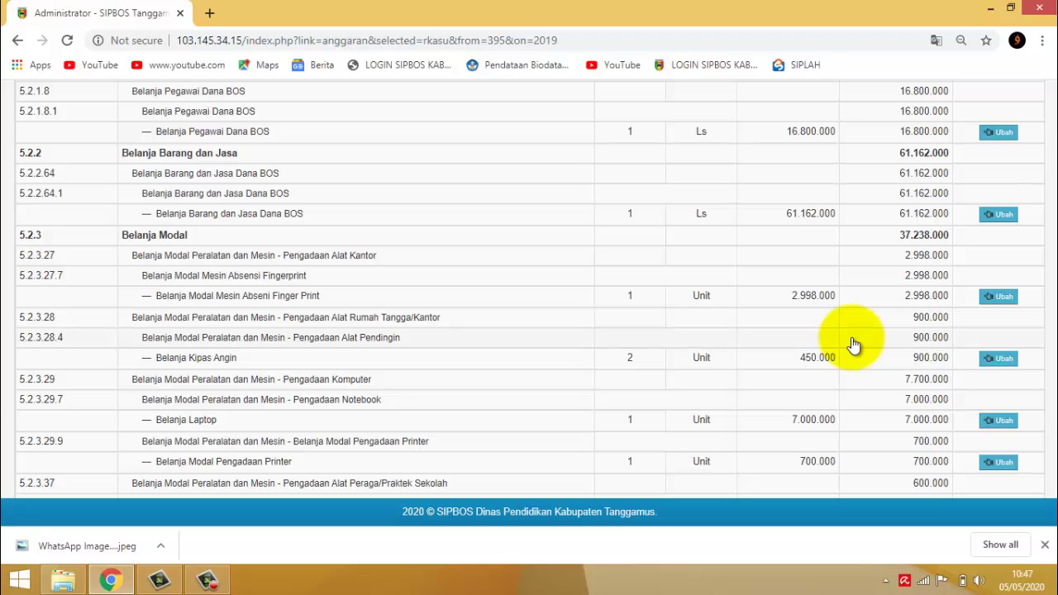